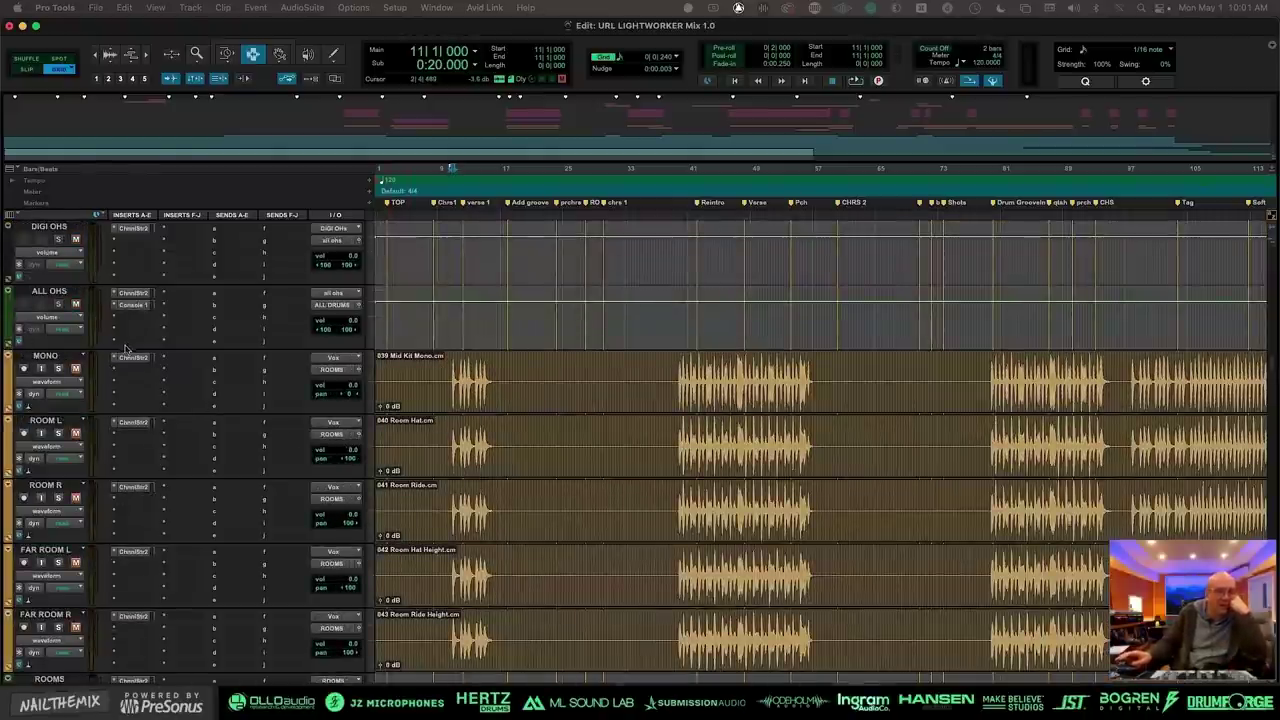
Step: Inspect the SSL channel strip on ROOM L and the Console 1 strip on ALL OHS
{"action": "left_click", "coordinate": [133, 424]}
{"action": "left_click_drag", "start_coordinate": [811, 152], "coordinate": [630, 153]}
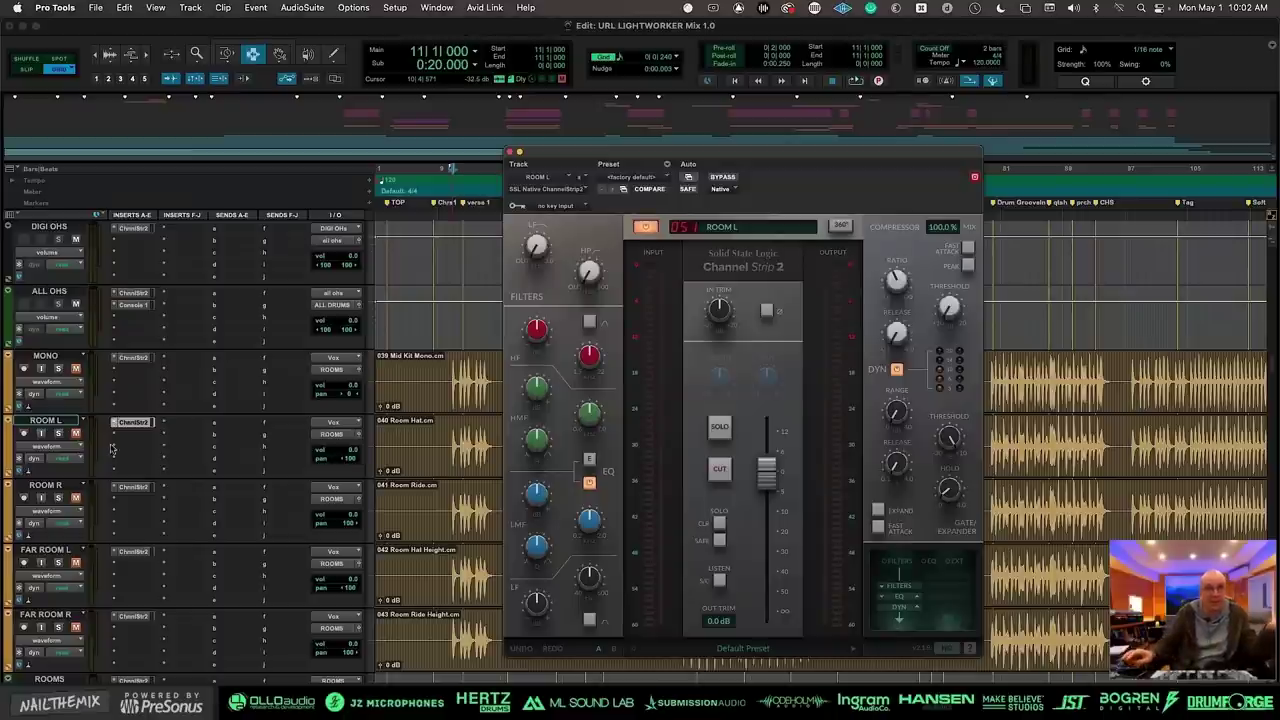
{"action": "left_click", "coordinate": [133, 422]}
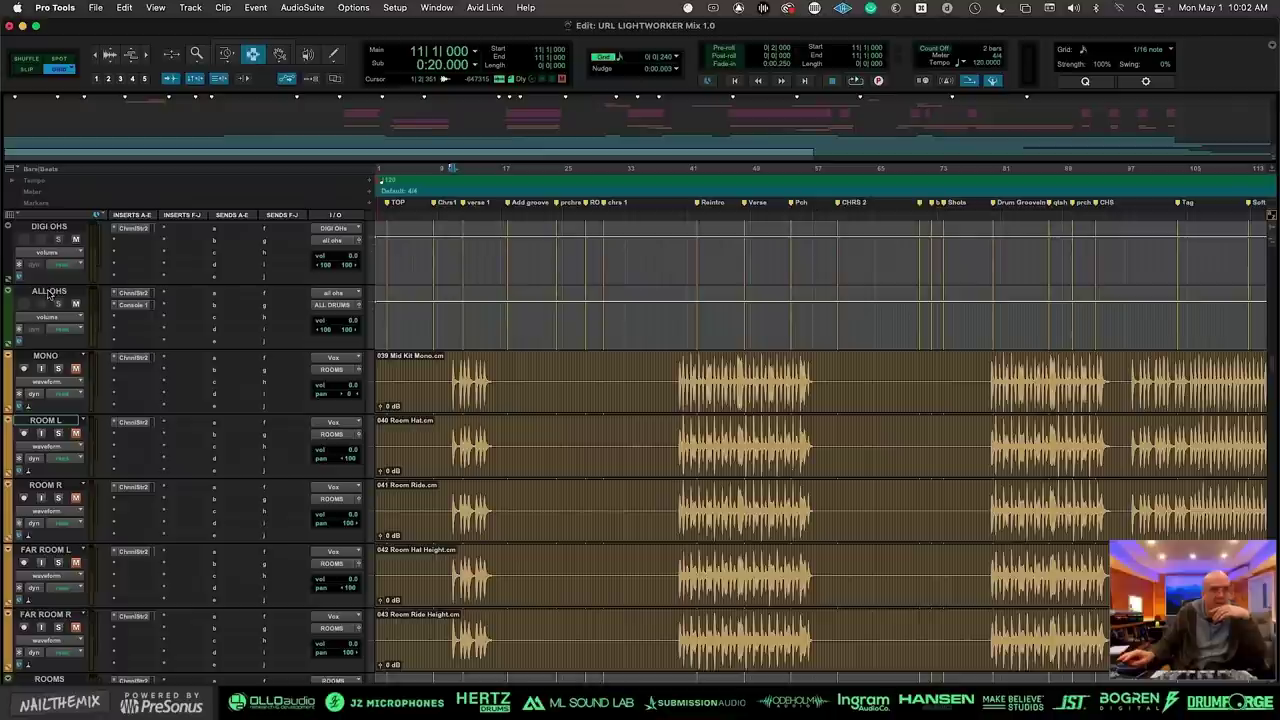
{"action": "left_click", "coordinate": [48, 291]}
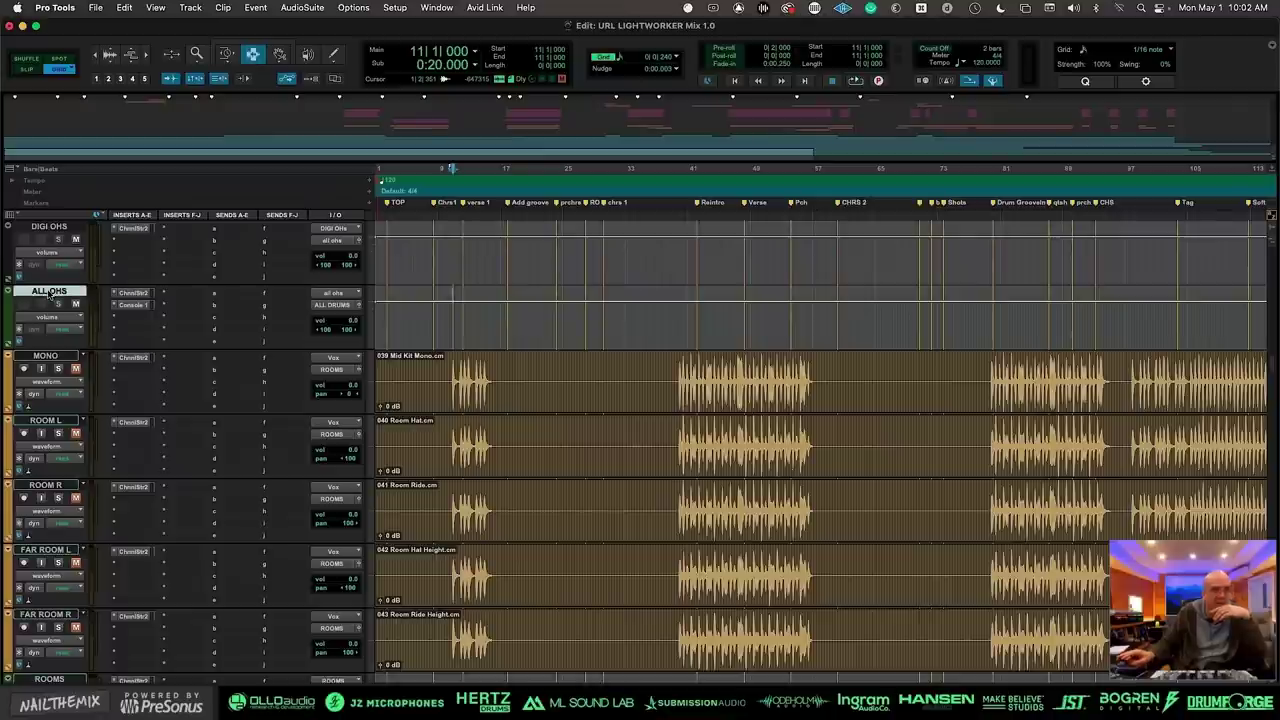
{"action": "left_click", "coordinate": [137, 306]}
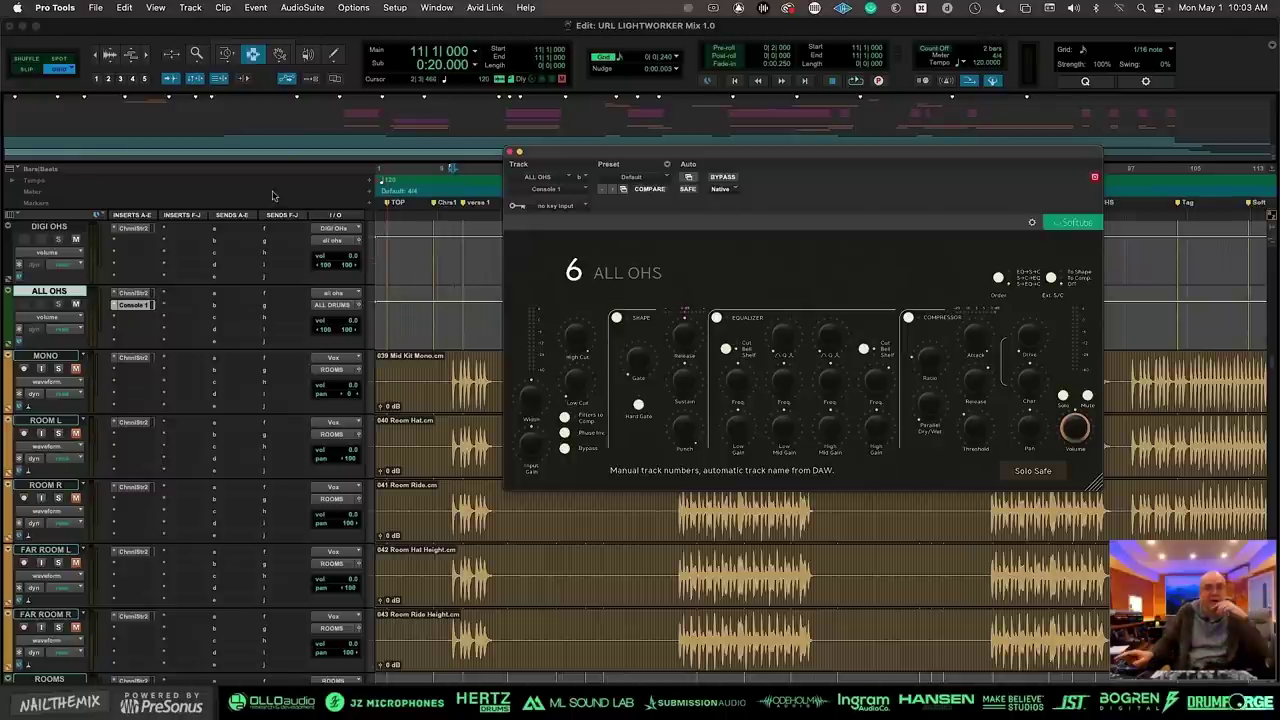
{"action": "left_click", "coordinate": [510, 152]}
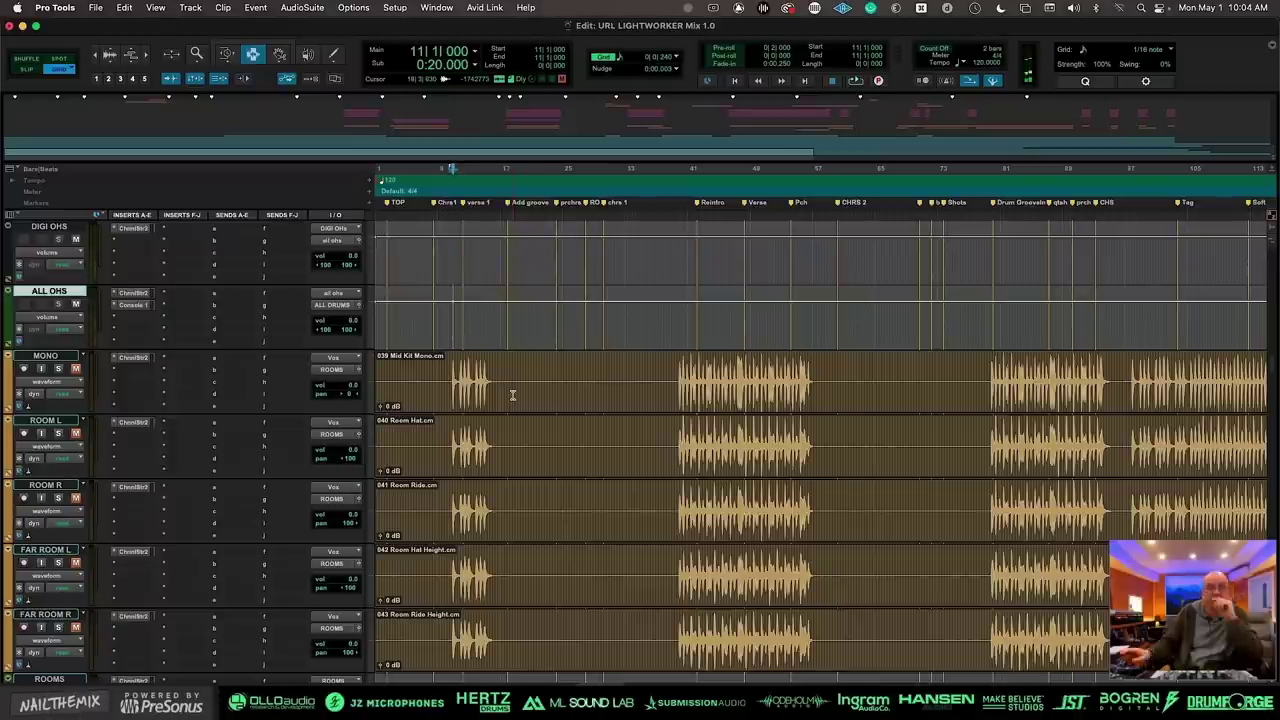
Step: Set the playback start on MONO at bar 10 and check the SPAN Plus analyzer on the master
{"action": "left_click", "coordinate": [446, 384]}
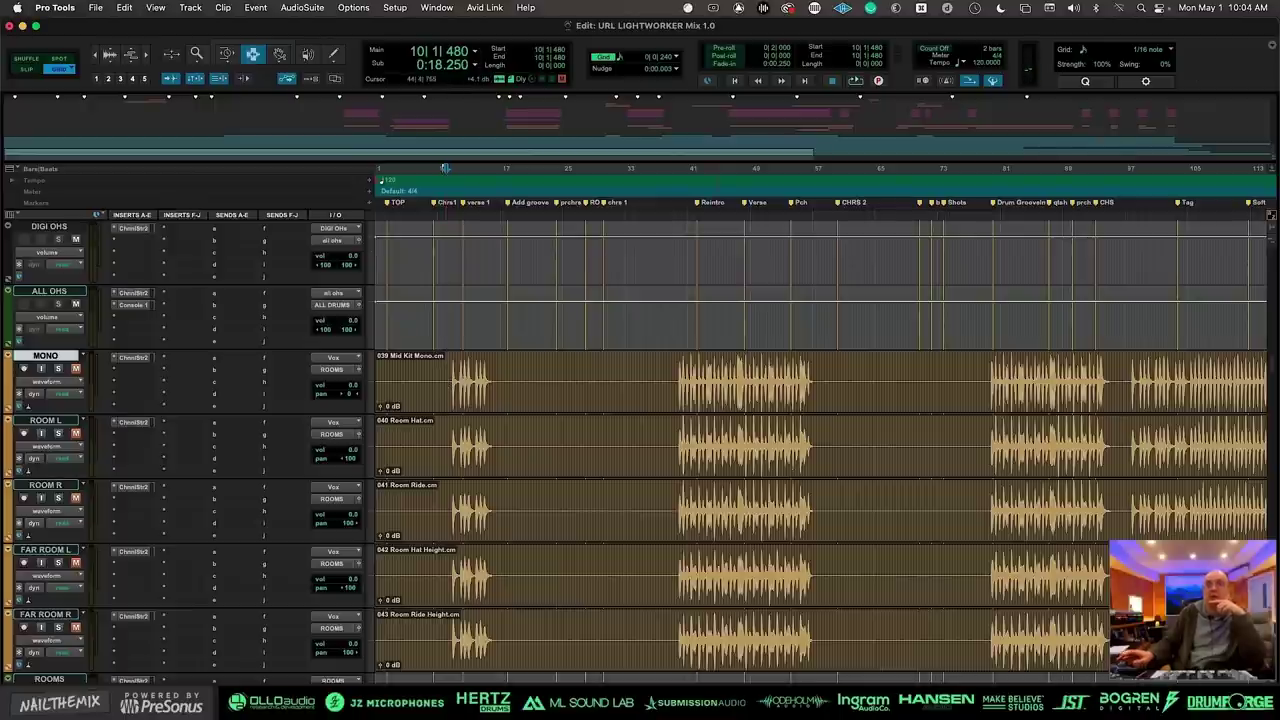
{"action": "key", "text": "ctrl+alt+s"}
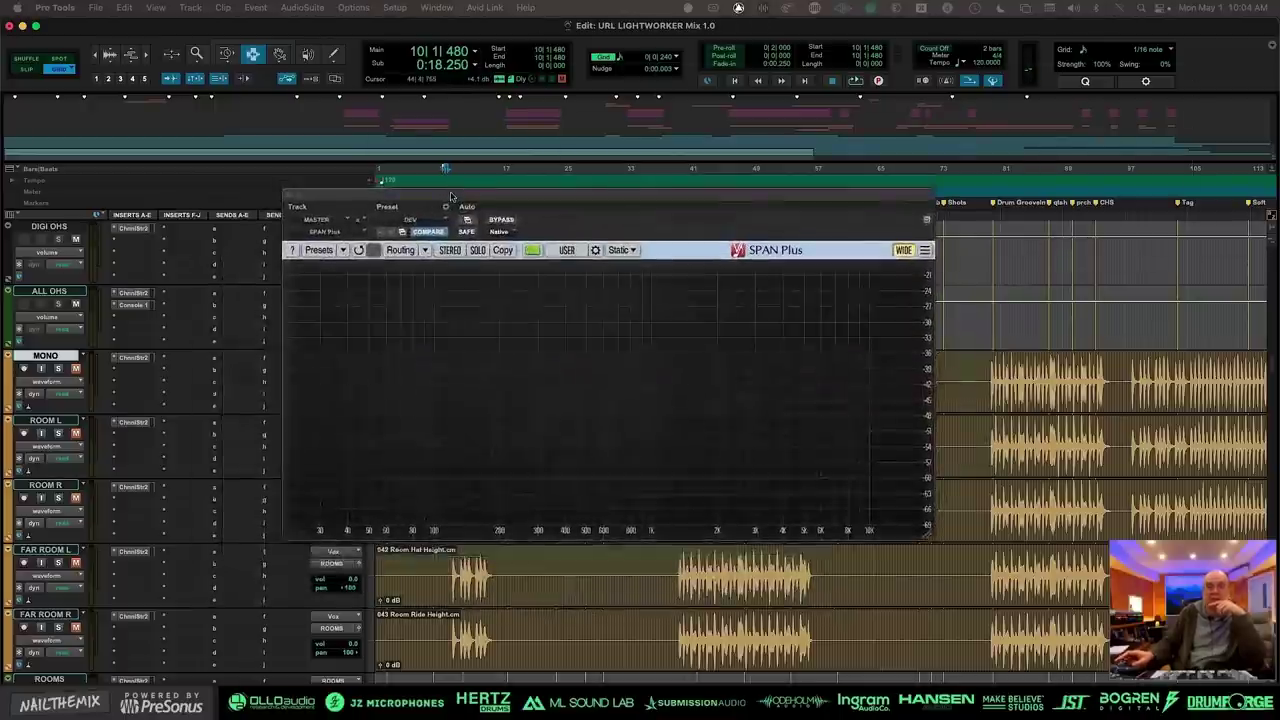
{"action": "key", "text": "ctrl+alt+s"}
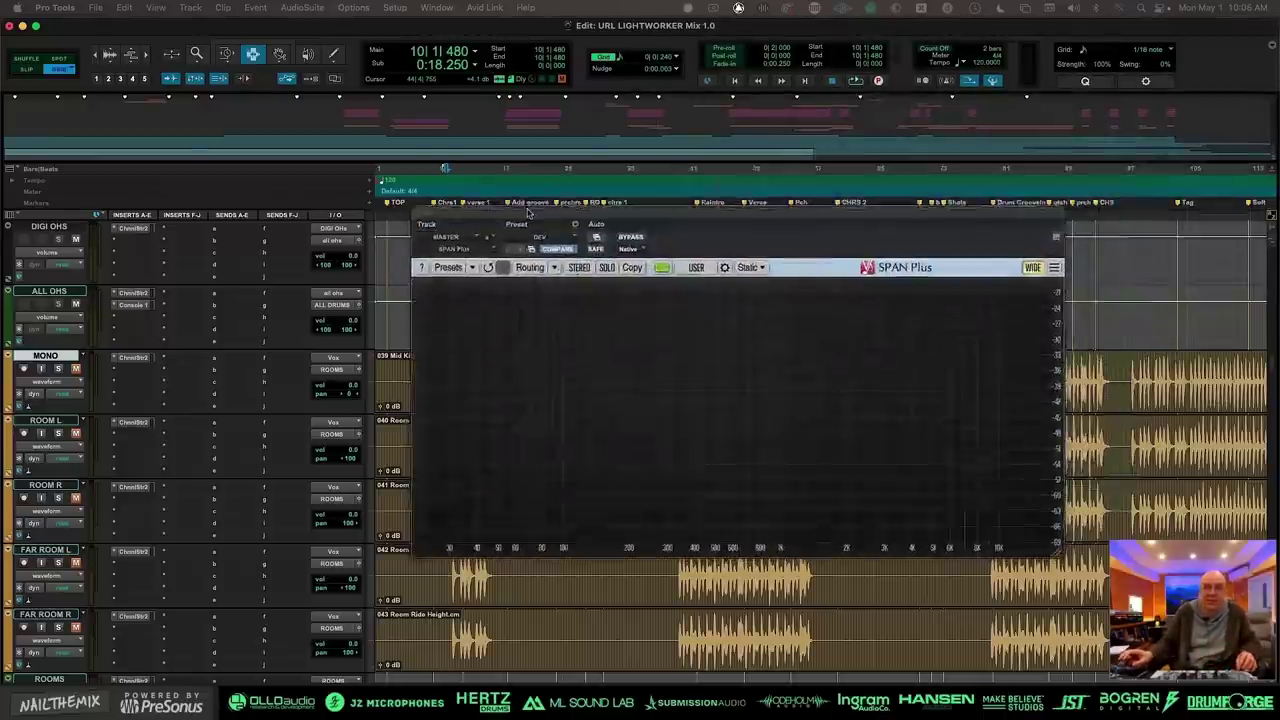
Step: Play back the snare tracks with bars 42–52 selected
{"action": "scroll", "coordinate": [115, 460], "scroll_direction": "down", "scroll_amount": 10}
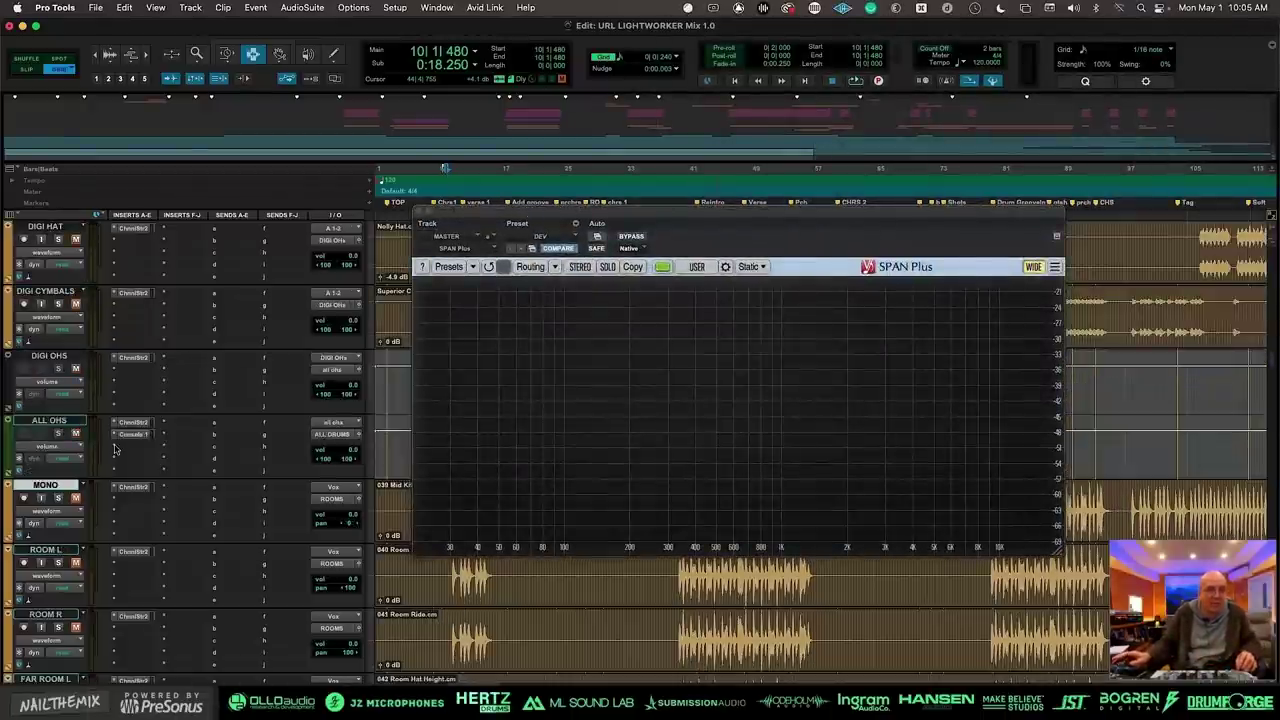
{"action": "key", "text": "space"}
{"action": "left_click", "coordinate": [58, 563]}
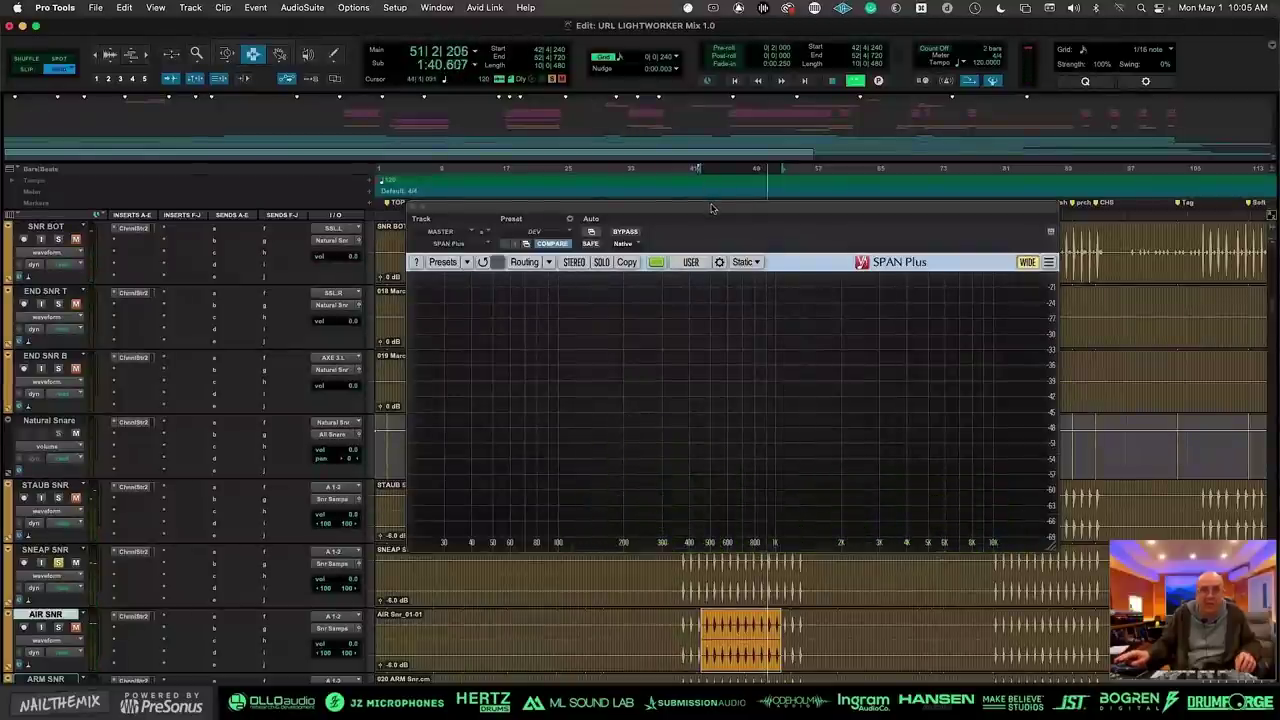
Step: Close SPAN Plus, stop the snare playback, and scroll up to the overhead, hat and cymbal tracks
{"action": "left_click", "coordinate": [414, 206]}
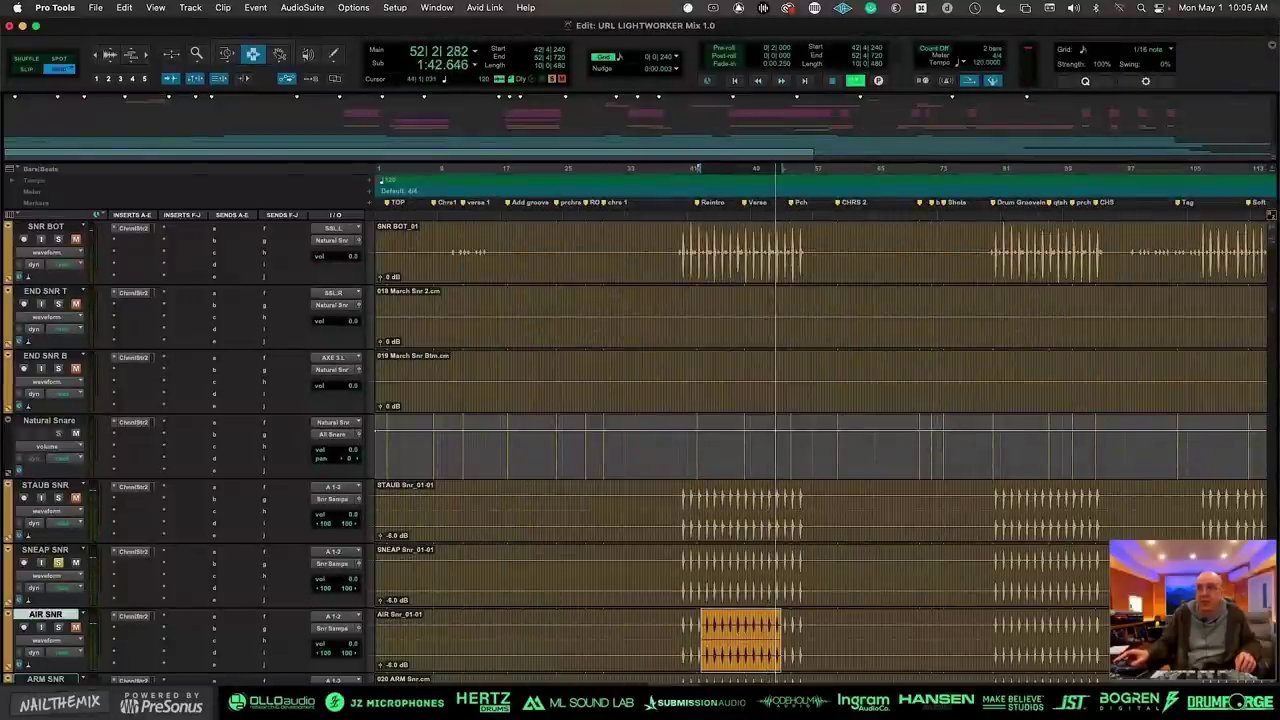
{"action": "key", "text": "space"}
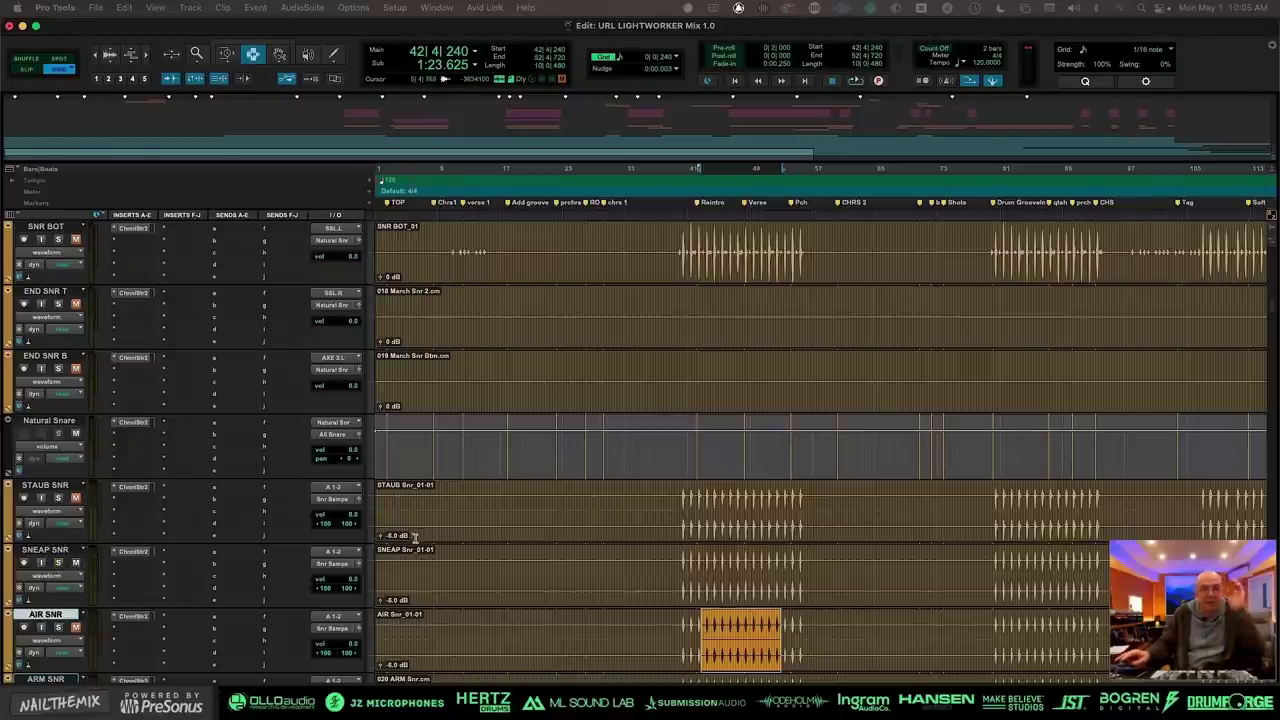
{"action": "scroll", "coordinate": [74, 368], "scroll_direction": "up", "scroll_amount": 5}
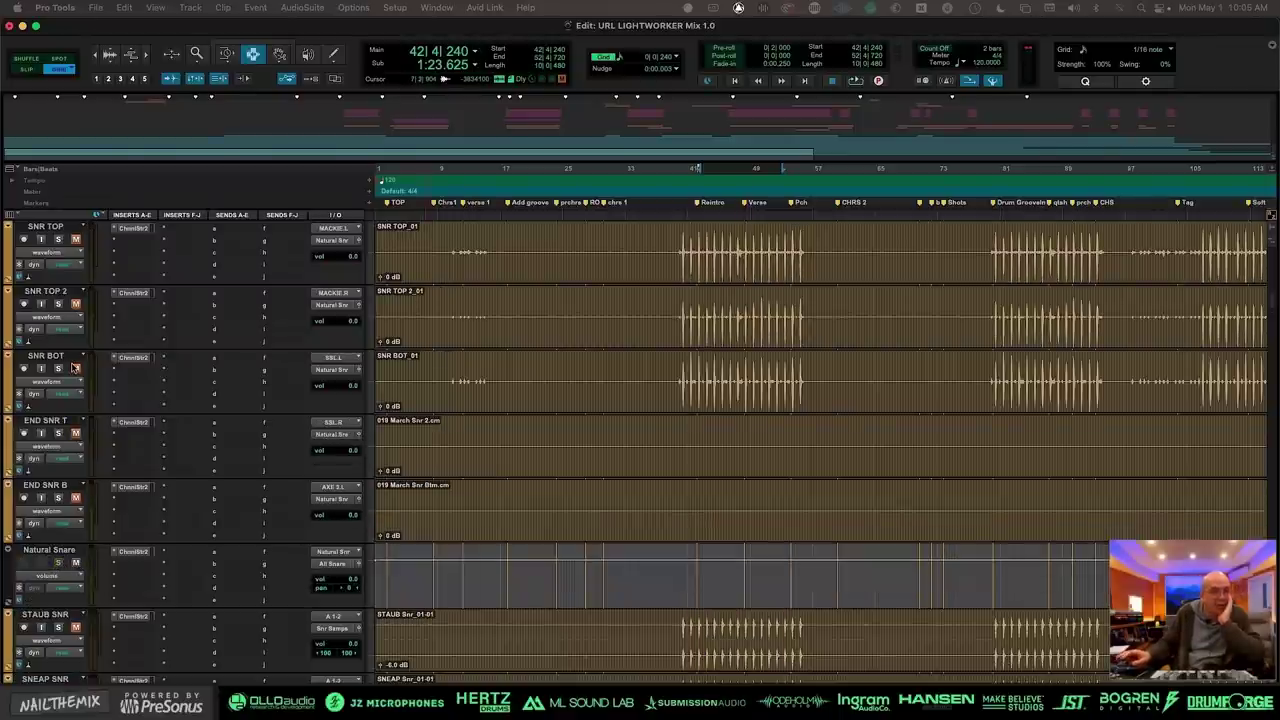
{"action": "scroll", "coordinate": [79, 355], "scroll_direction": "up", "scroll_amount": 6}
{"action": "scroll", "coordinate": [79, 309], "scroll_direction": "up", "scroll_amount": 2}
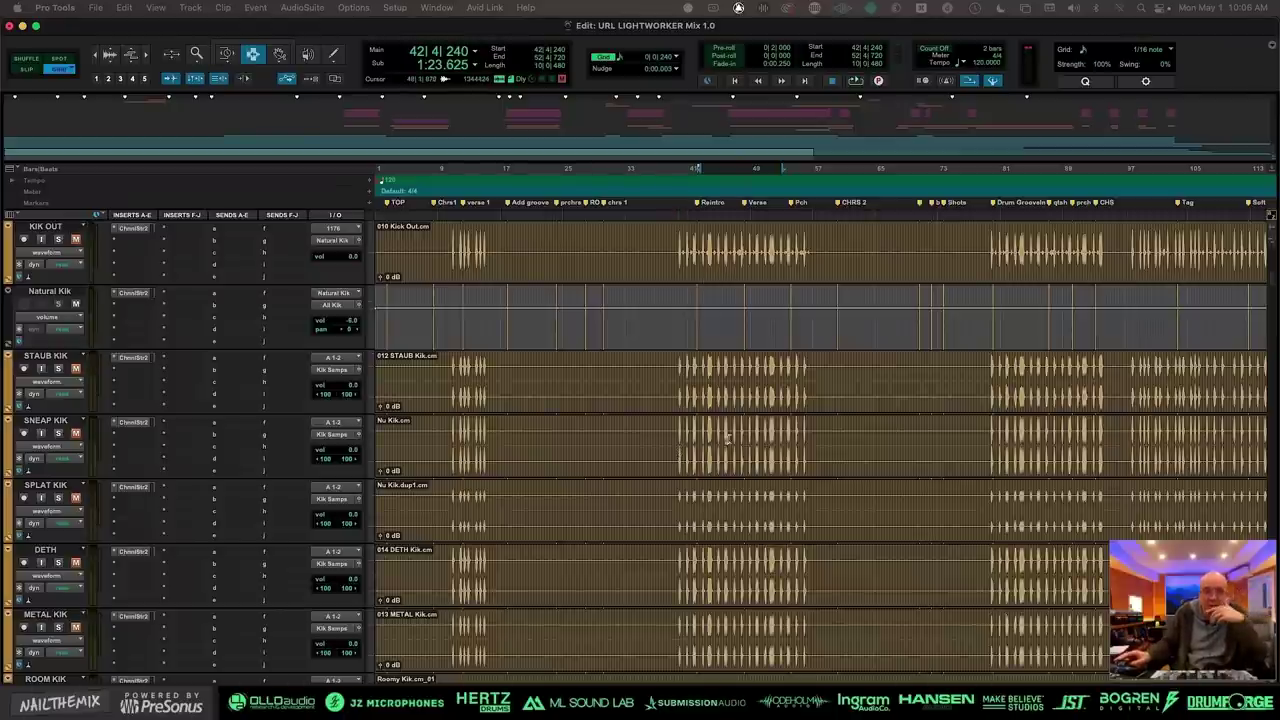
{"action": "scroll", "coordinate": [716, 438], "scroll_direction": "down", "scroll_amount": 5}
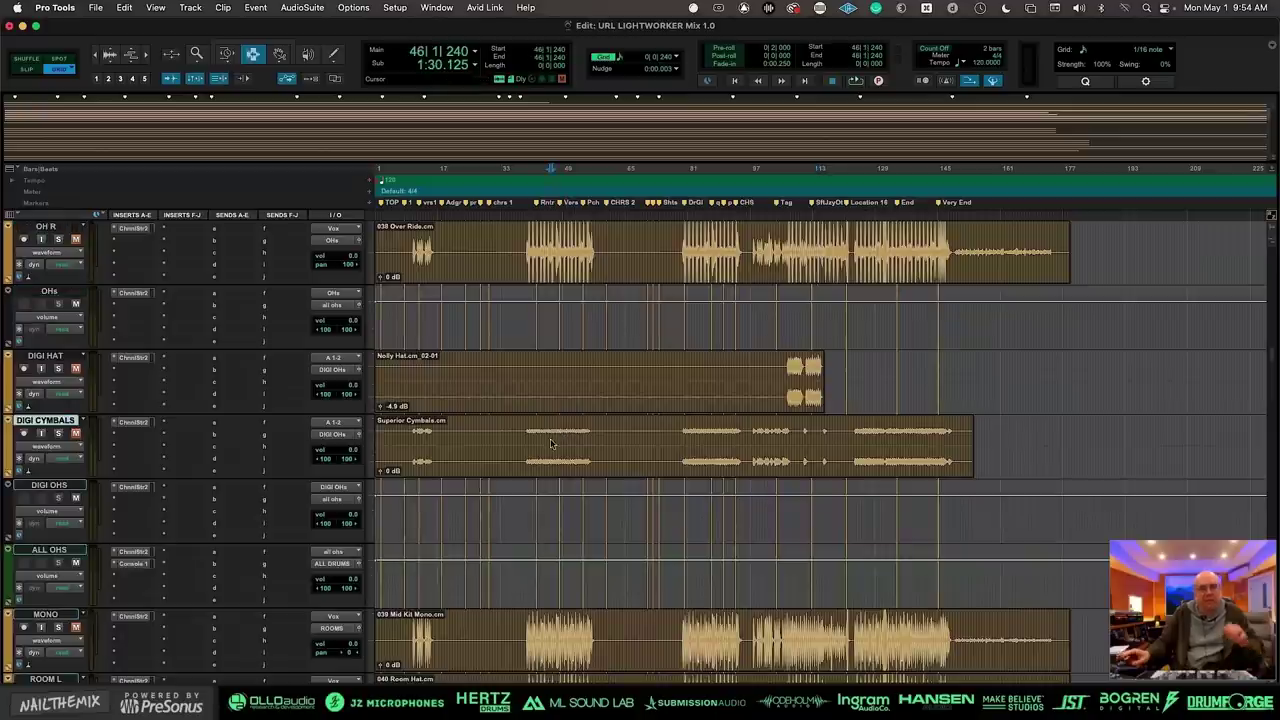
Step: Toggle mute on DIGI CYMBALS and play a short pass to hear the cymbals
{"action": "left_click", "coordinate": [77, 433]}
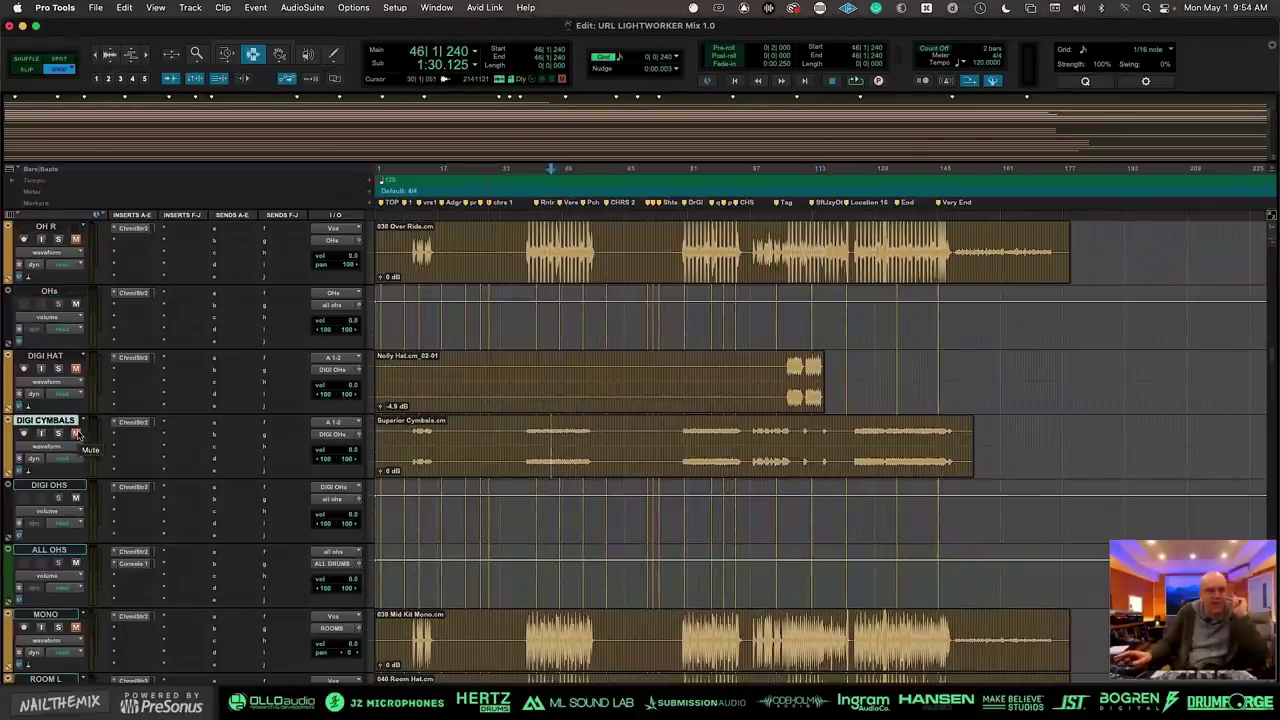
{"action": "left_click", "coordinate": [77, 433]}
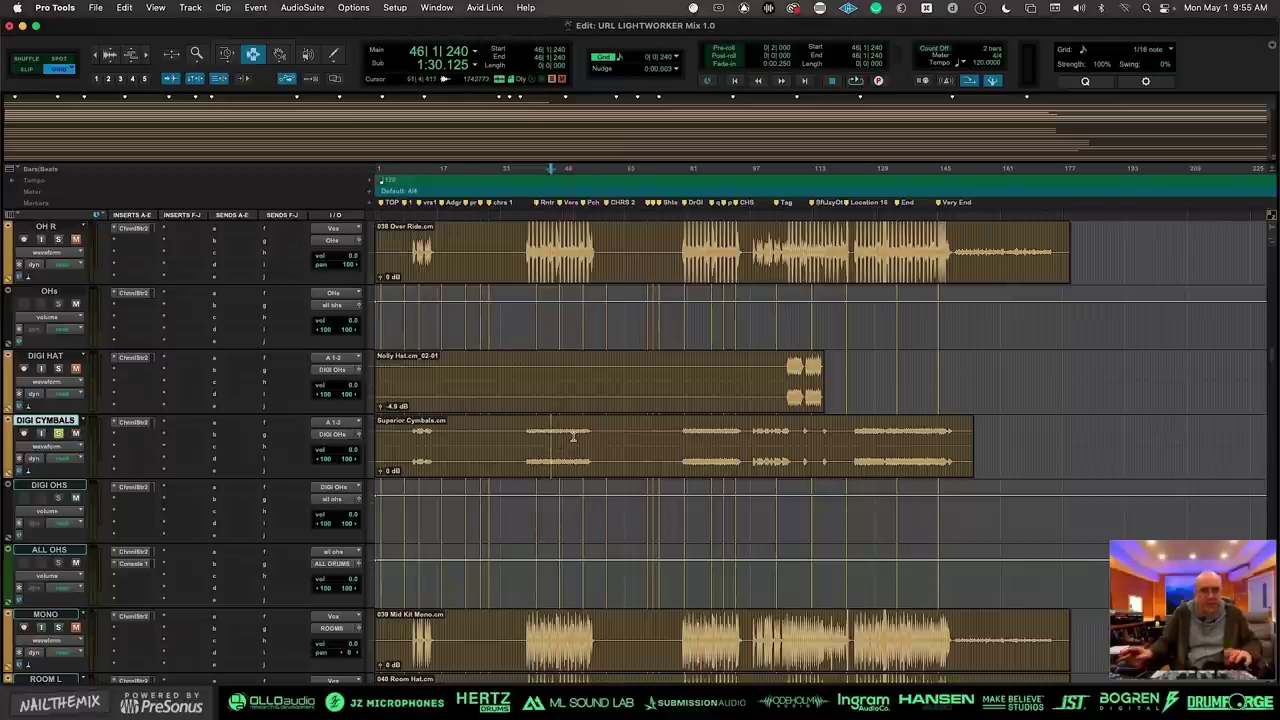
{"action": "key", "text": "space"}
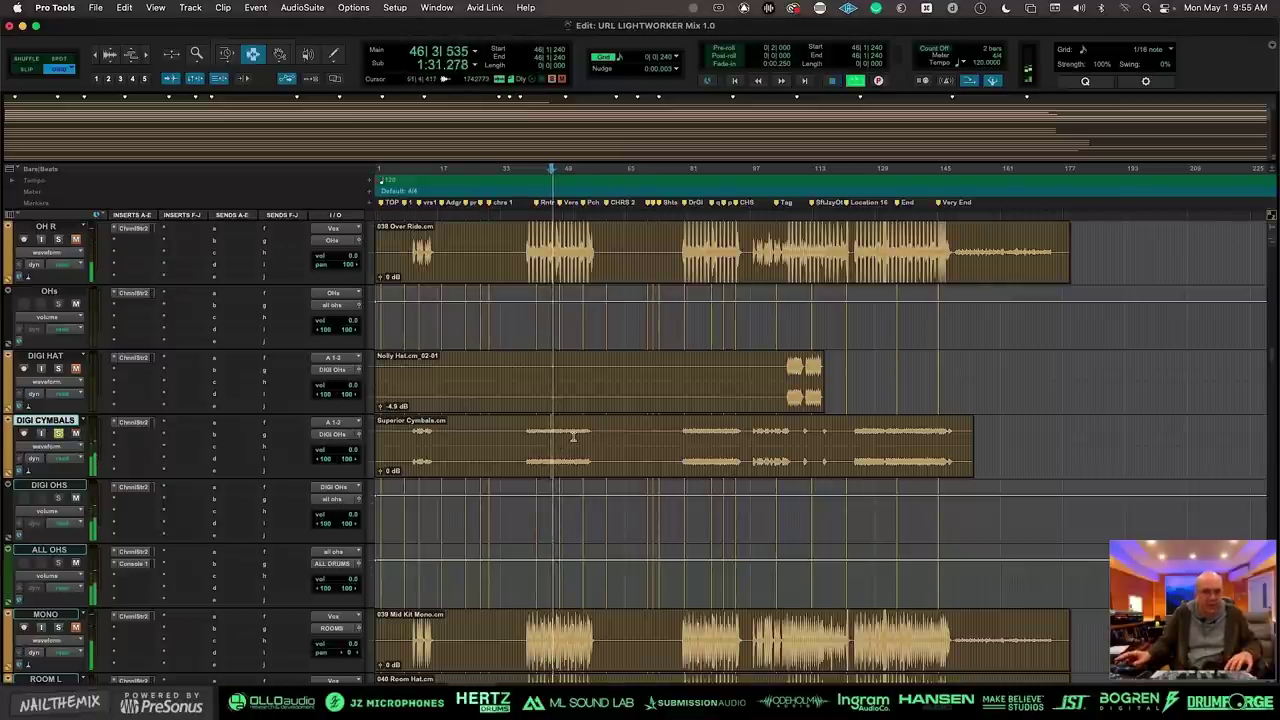
{"action": "key", "text": "space"}
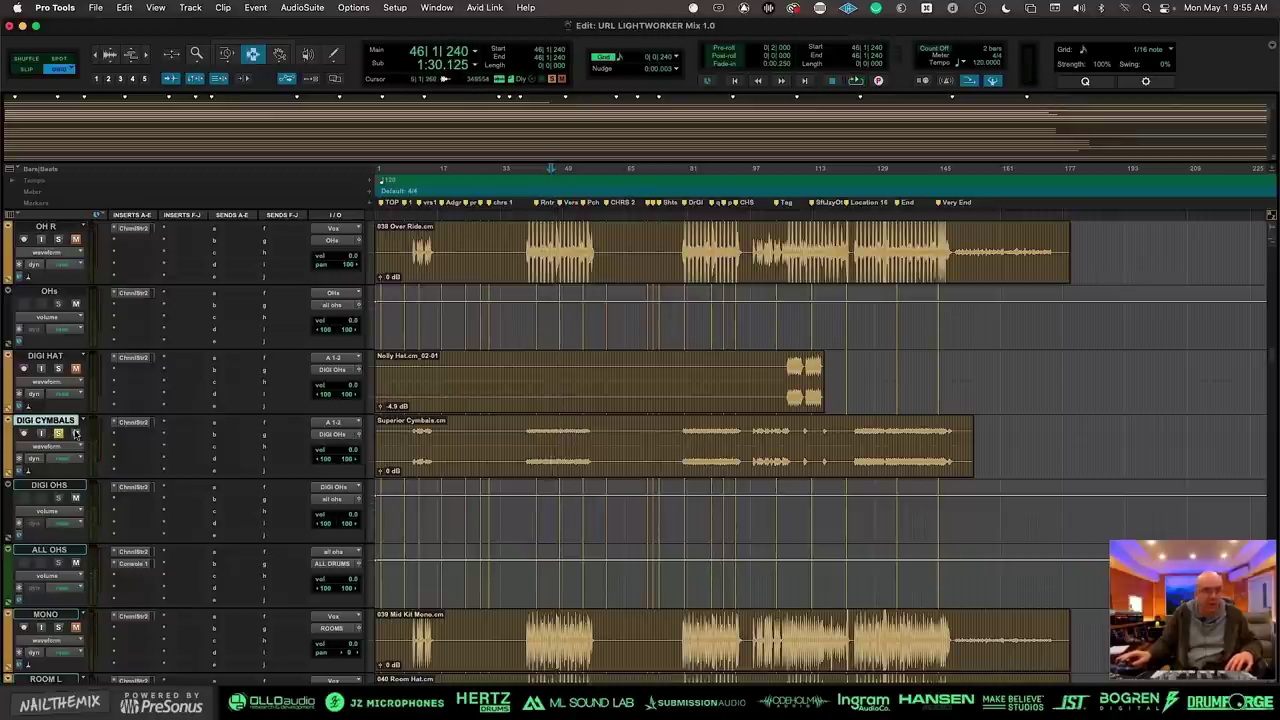
Step: Play the overheads from near bar 107, then solo DIGI HAT and listen to it alone
{"action": "scroll", "coordinate": [583, 432], "scroll_direction": "up", "scroll_amount": 3}
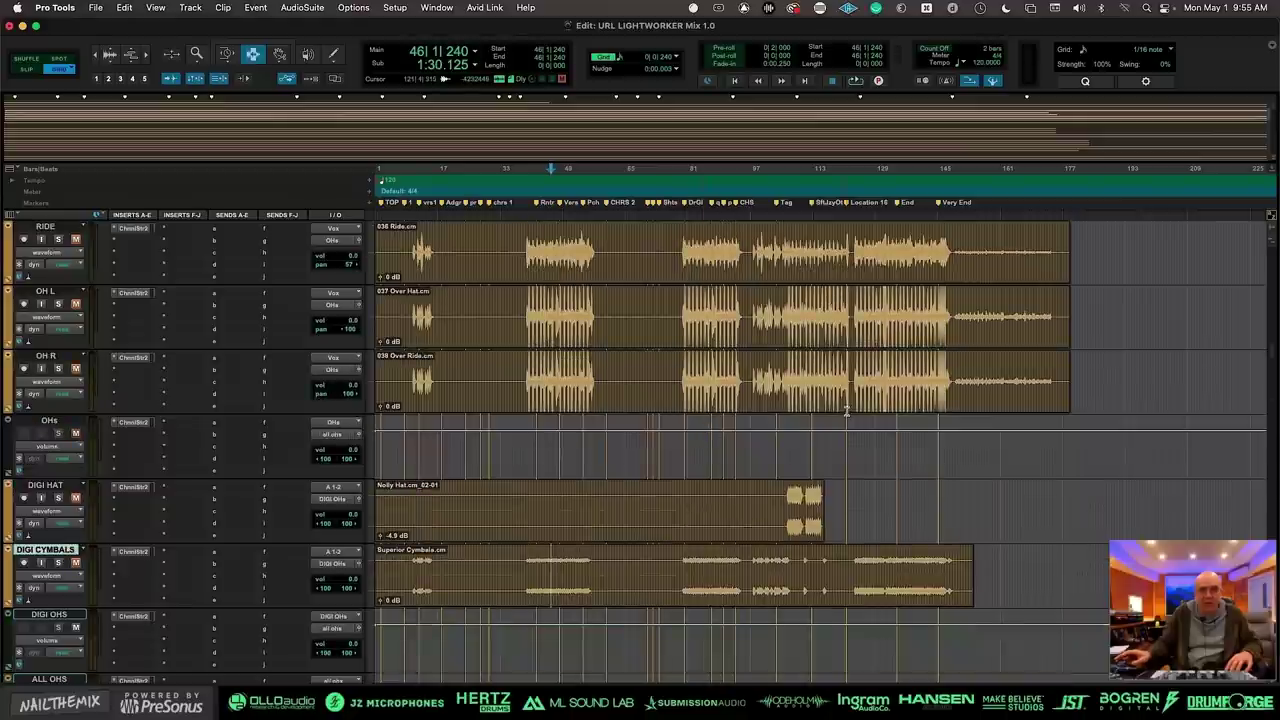
{"action": "left_click", "coordinate": [785, 393]}
{"action": "scroll", "coordinate": [800, 450], "scroll_direction": "up", "scroll_amount": 3}
{"action": "key", "text": "space"}
{"action": "key", "text": "space"}
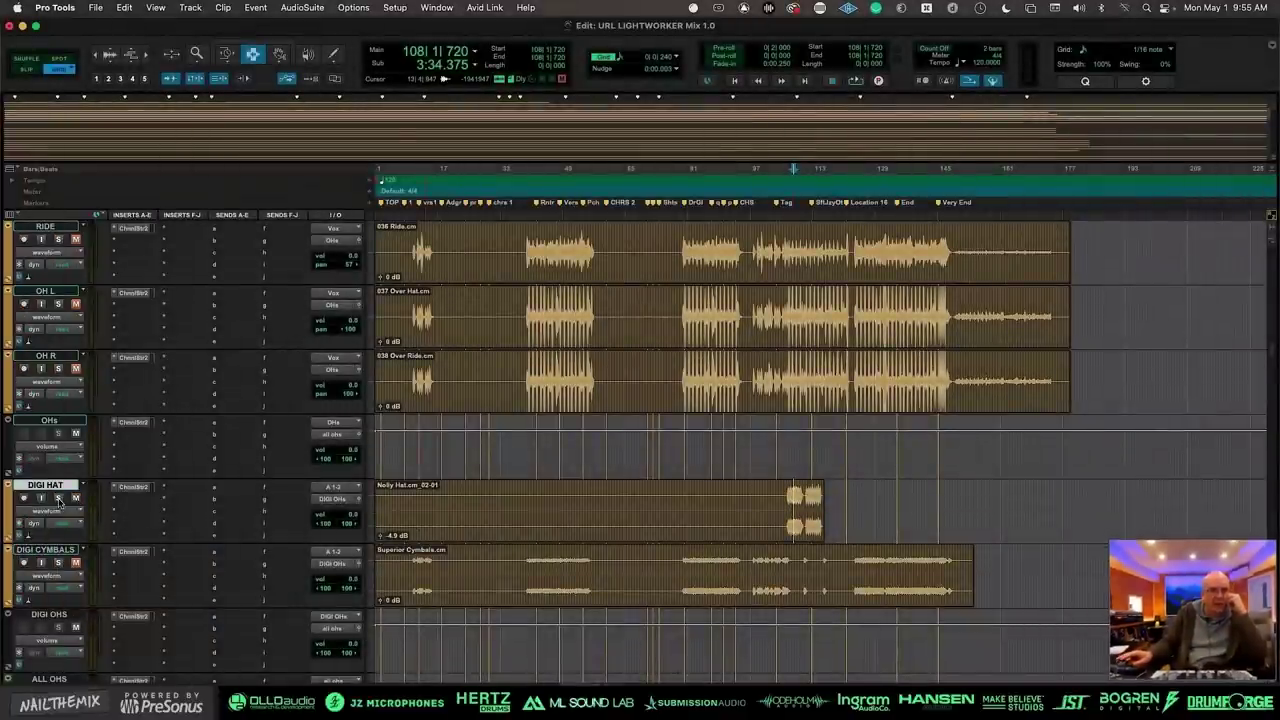
{"action": "left_click", "coordinate": [58, 498]}
{"action": "key", "text": "space"}
{"action": "key", "text": "space"}
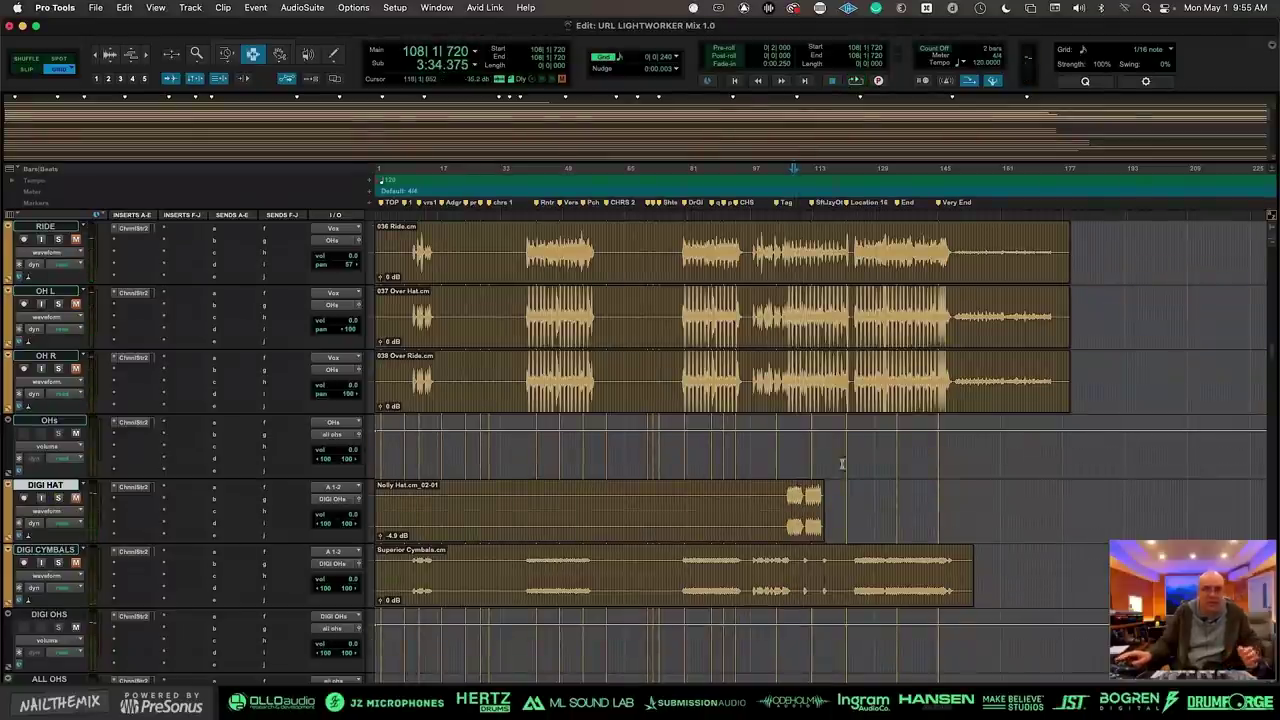
Step: Solo OH L and OH R, audition them, then set the start to 107|3|720 and zoom in
{"action": "left_click", "coordinate": [798, 380]}
{"action": "left_click", "coordinate": [72, 284], "text": "shift"}
{"action": "key", "text": "shift+s"}
{"action": "key", "text": "space"}
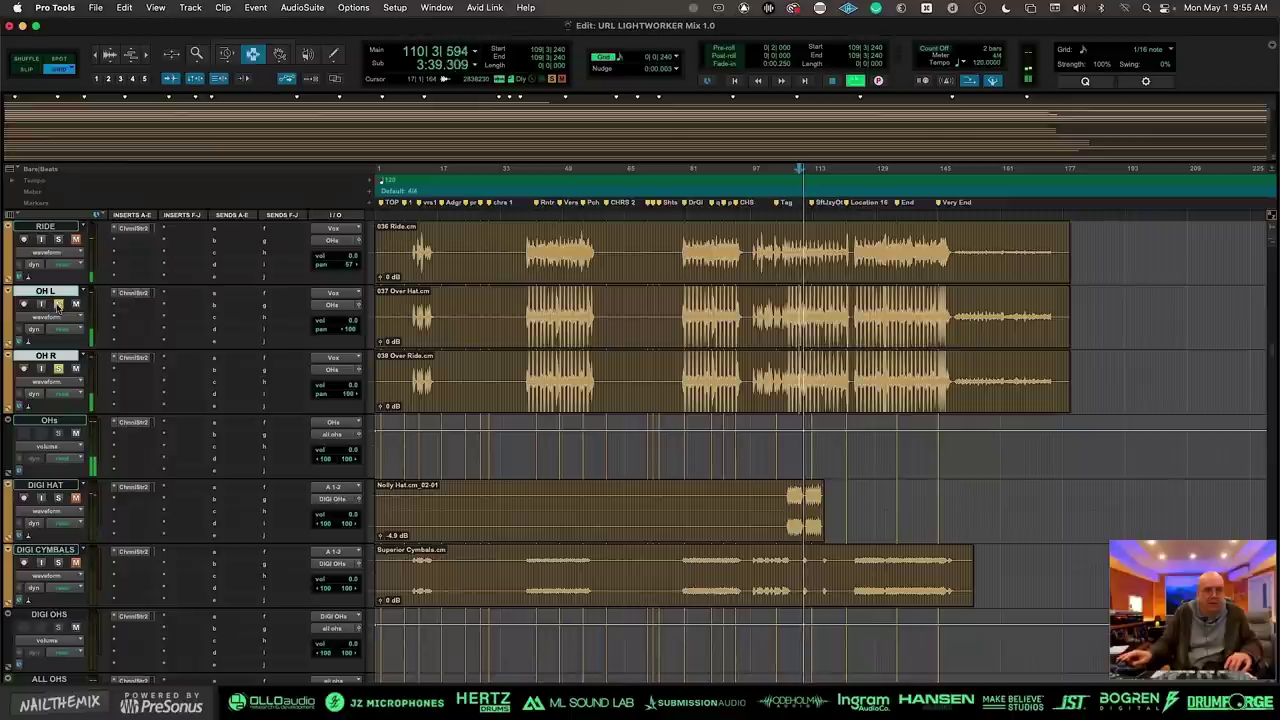
{"action": "key", "text": "space"}
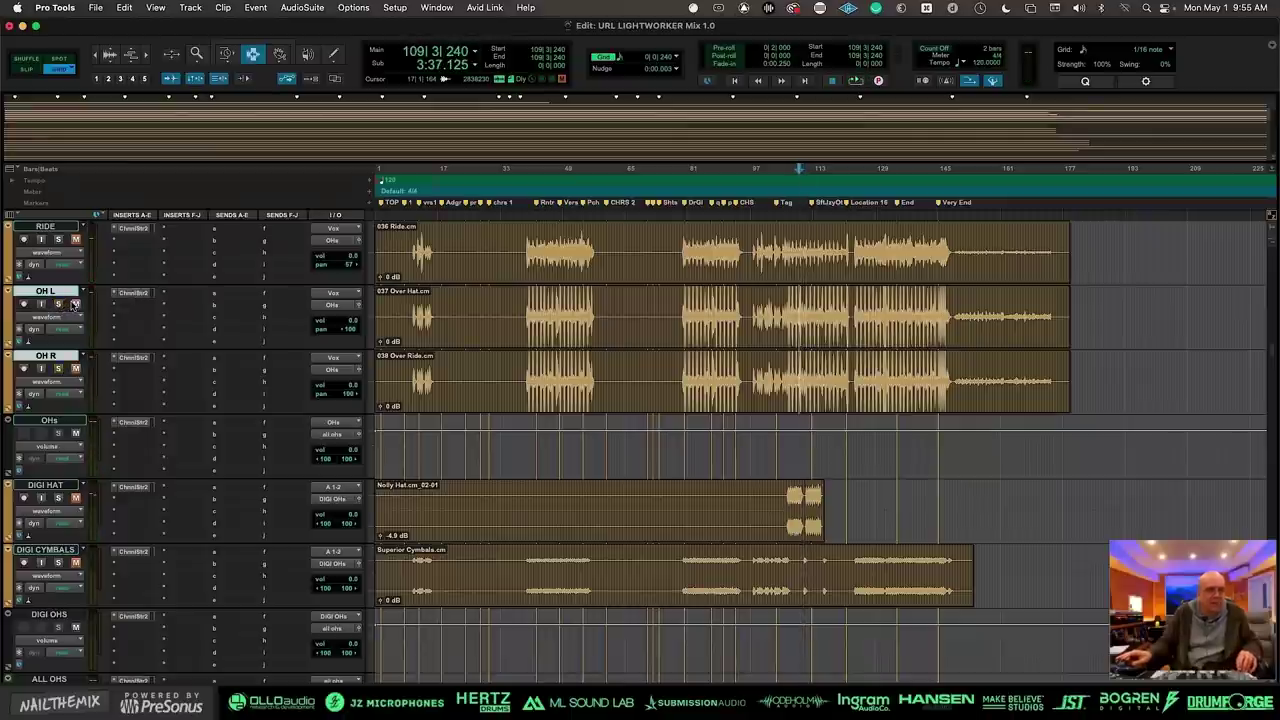
{"action": "left_click", "coordinate": [791, 515]}
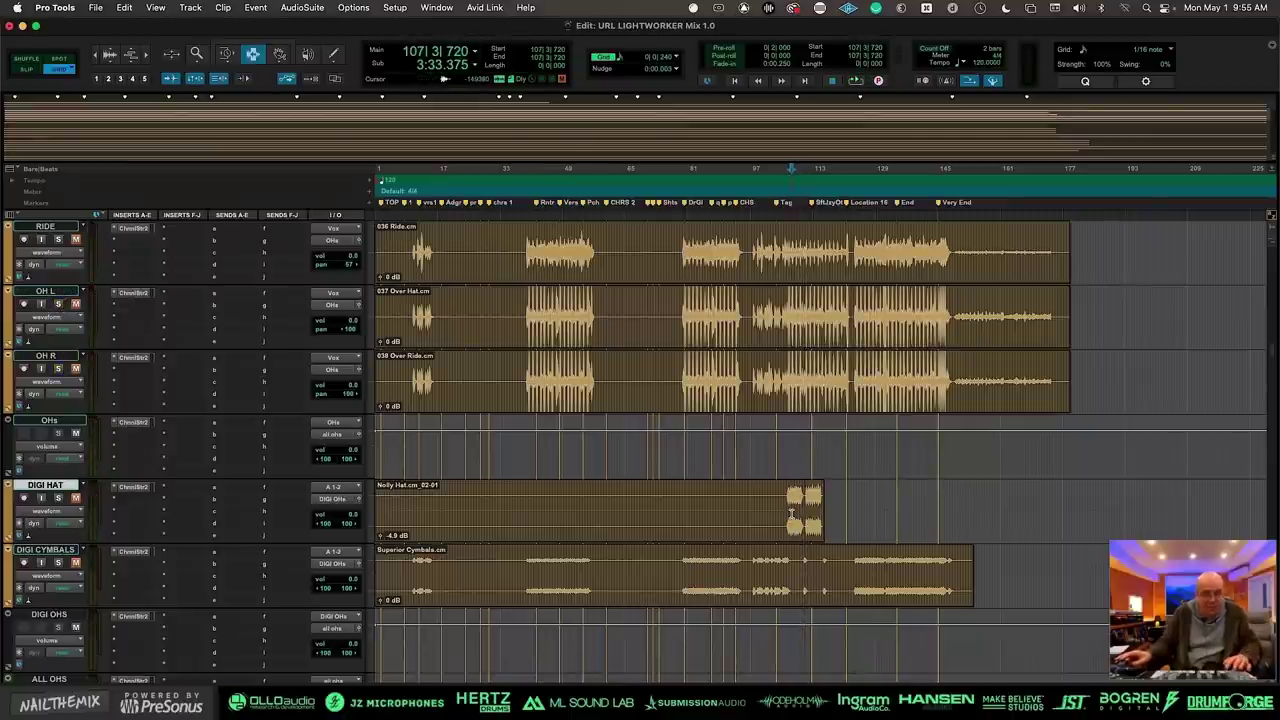
{"action": "key", "text": "super+bracketright"}
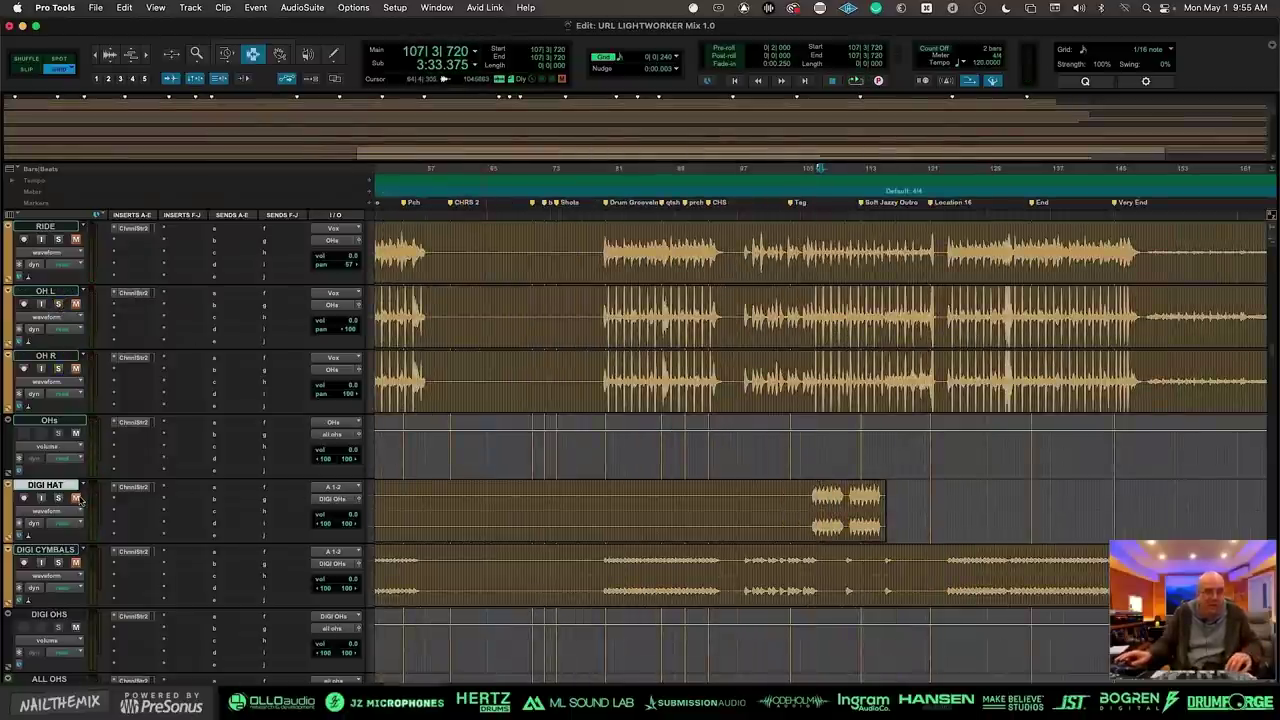